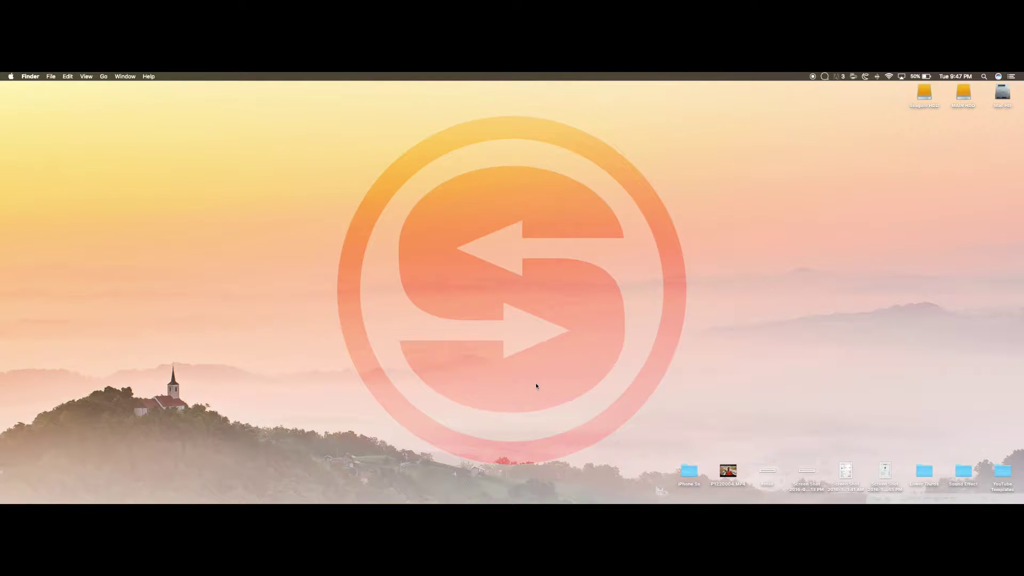
# Download AppCleaner 3.4 from freemacsoft.net in Chrome and unzip AppCleaner_3.4.zip
pyautogui.press('super+Tab')
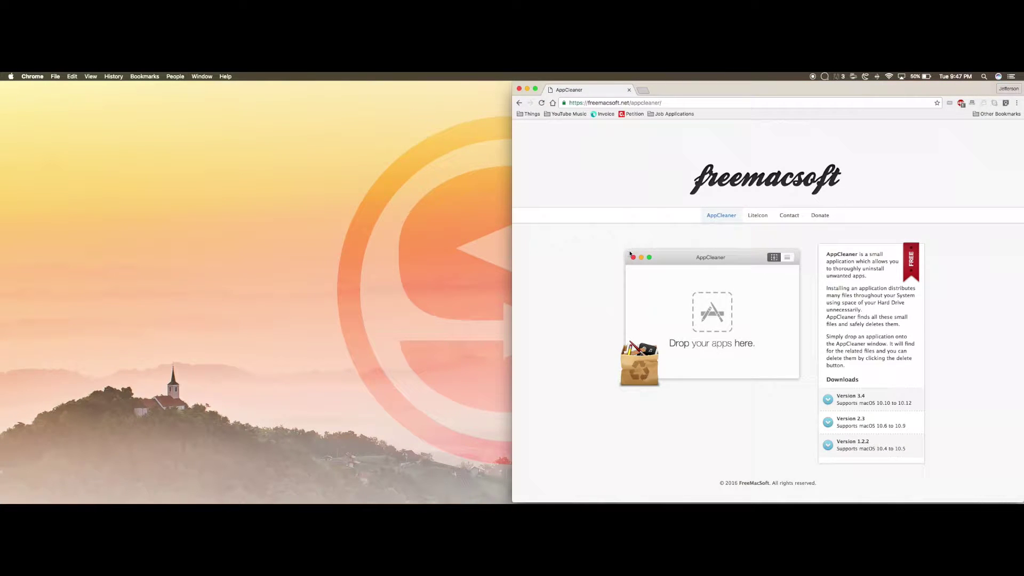
pyautogui.click(593, 107)
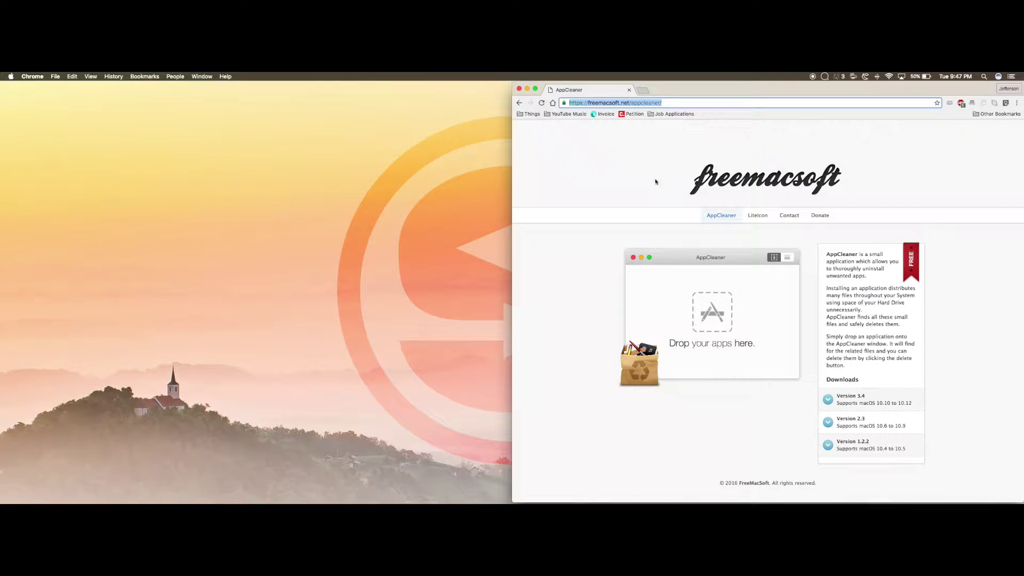
pyautogui.click(640, 233)
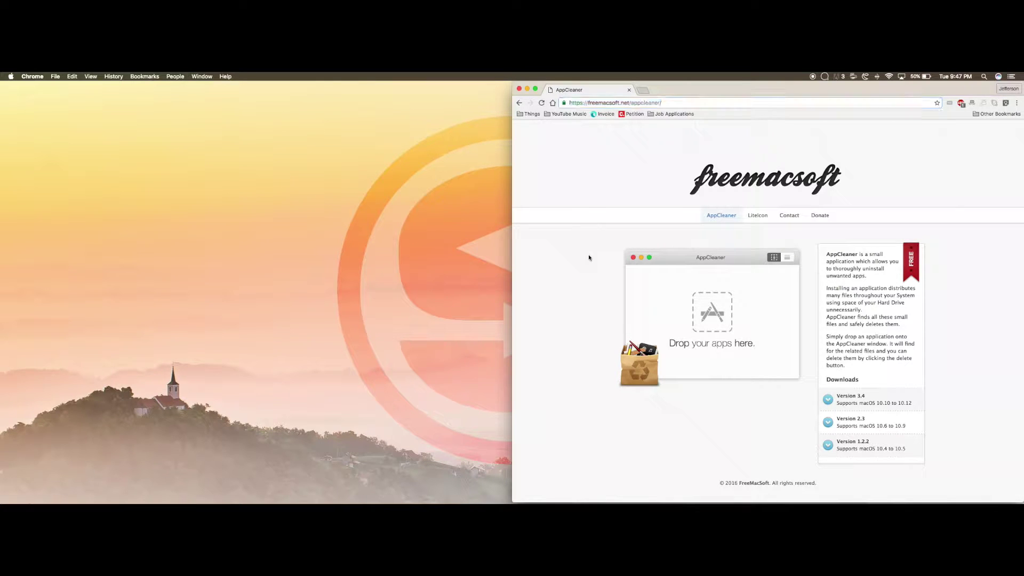
pyautogui.click(858, 398)
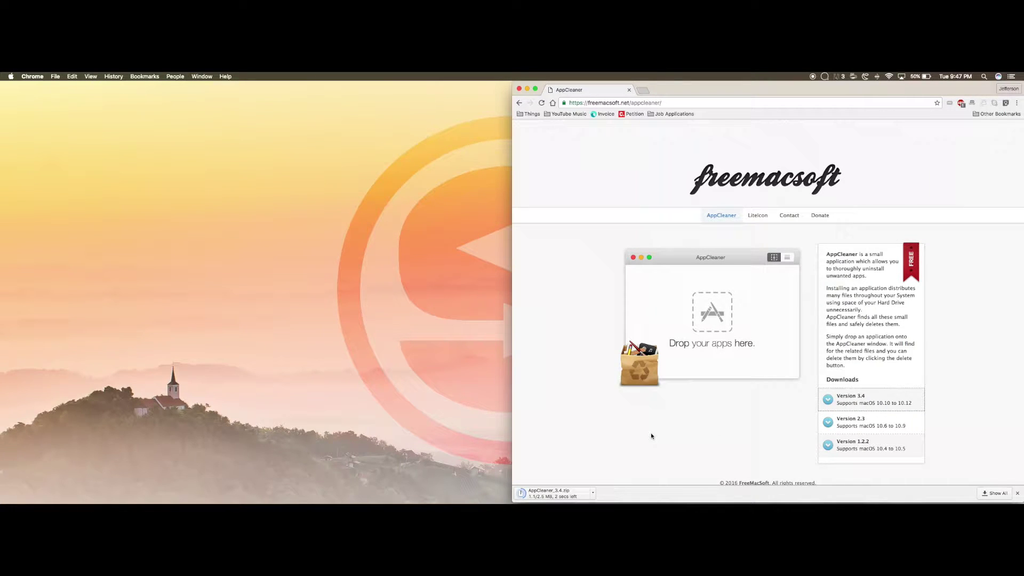
pyautogui.click(551, 497)
# Move AppCleaner into Applications, replacing the older copy, and launch it past the download warning
pyautogui.moveTo(436, 138); pyautogui.dragTo(466, 199)
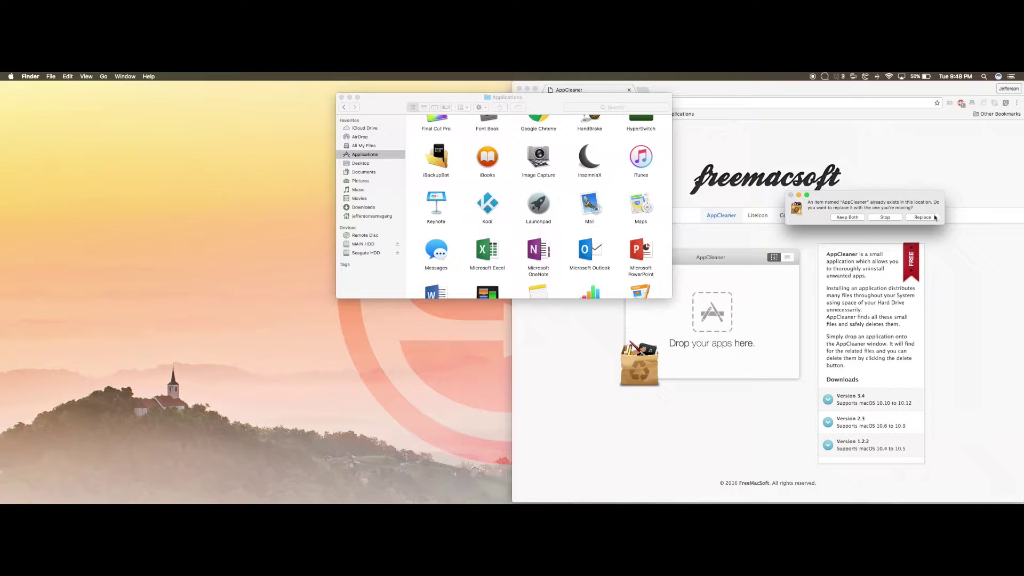
pyautogui.click(922, 217)
pyautogui.scroll(2, 556, 215)
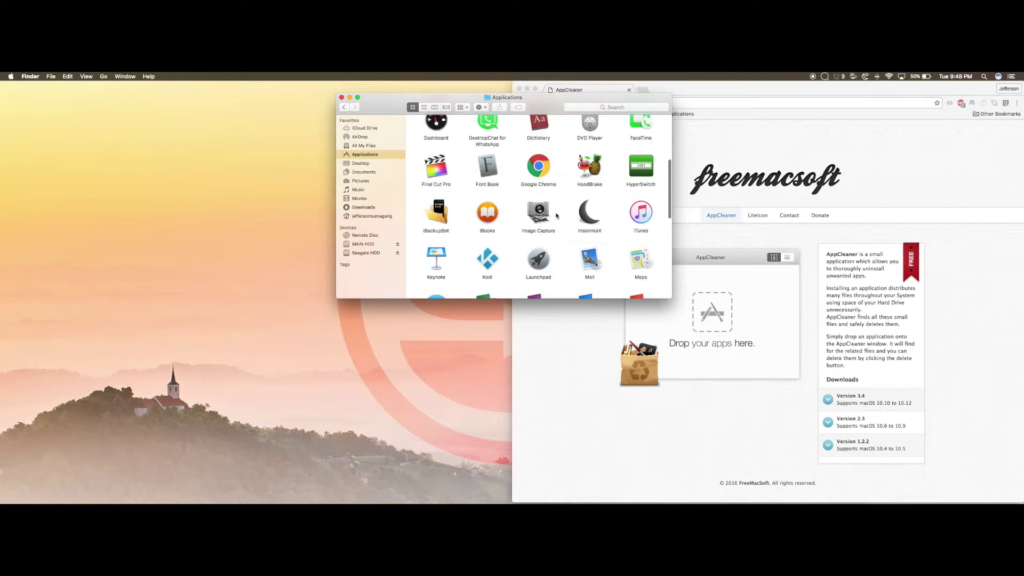
pyautogui.scroll(3, 557, 216)
pyautogui.rightClick(540, 177)
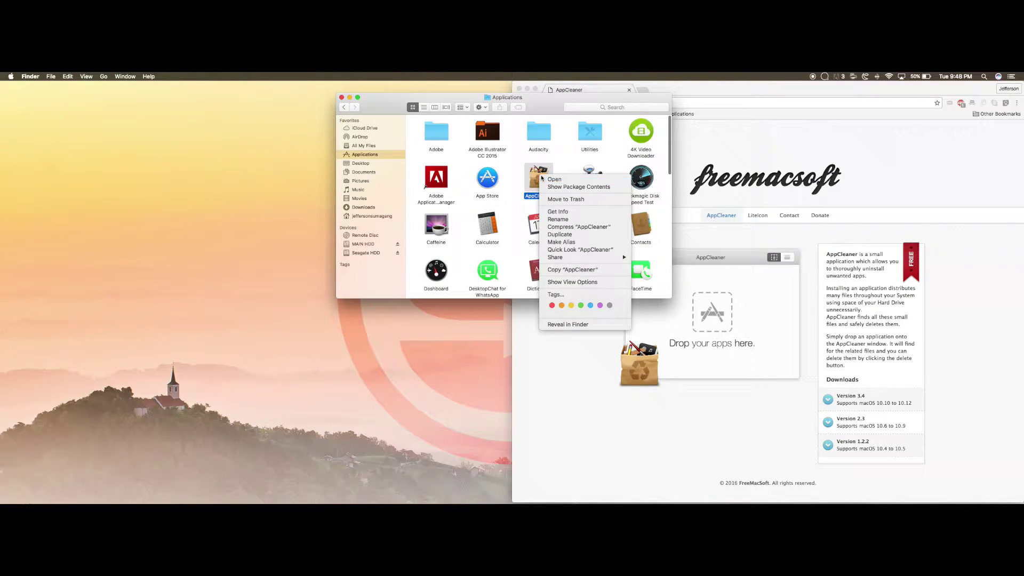
pyautogui.click(555, 180)
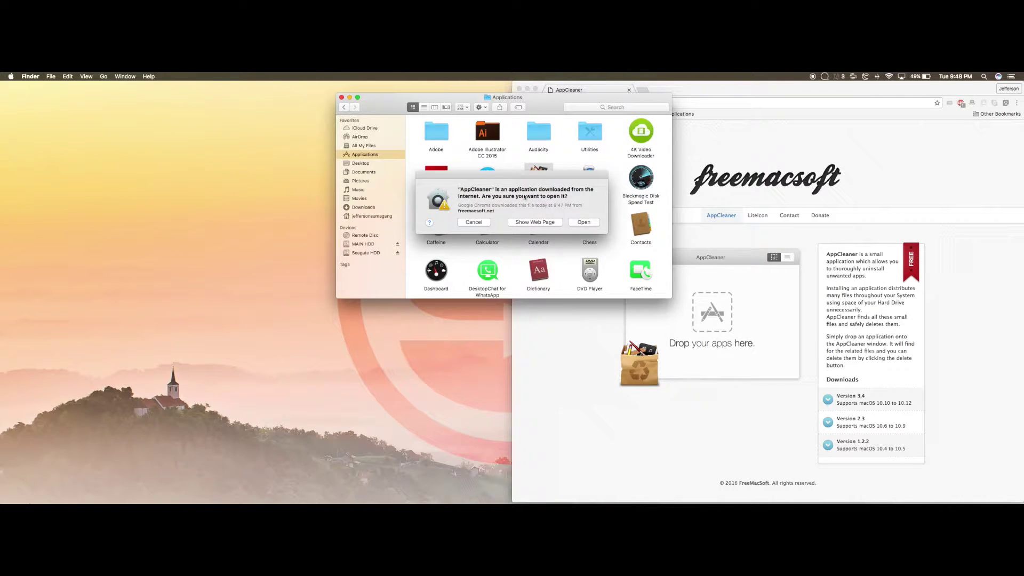
pyautogui.click(582, 222)
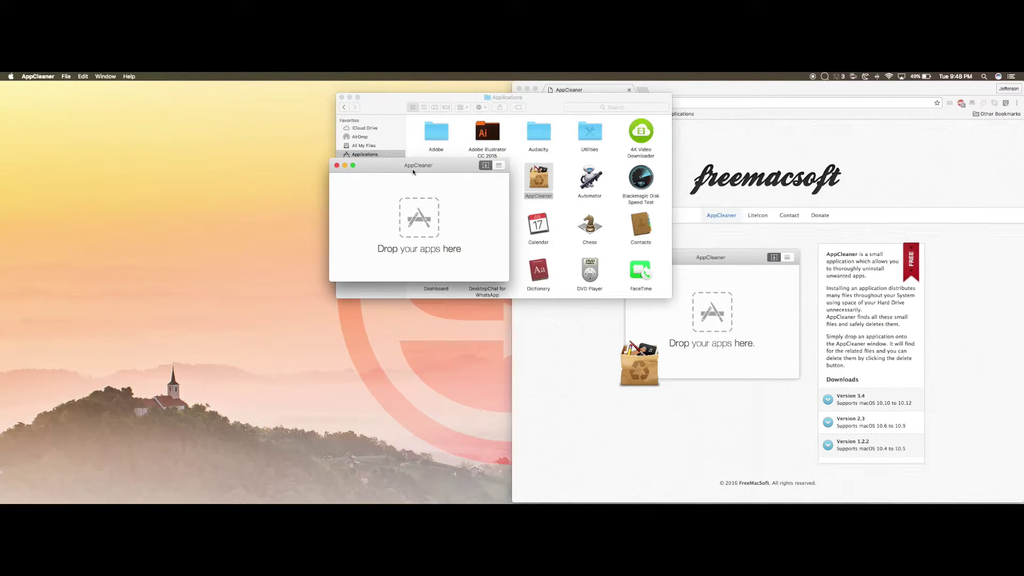
# Place the AppCleaner window below the Finder window and select Kodi in Applications
pyautogui.moveTo(413, 172)
pyautogui.mouseDown()
pyautogui.moveTo(555, 203)
pyautogui.moveTo(418, 171)
pyautogui.moveTo(419, 157)
pyautogui.mouseUp()
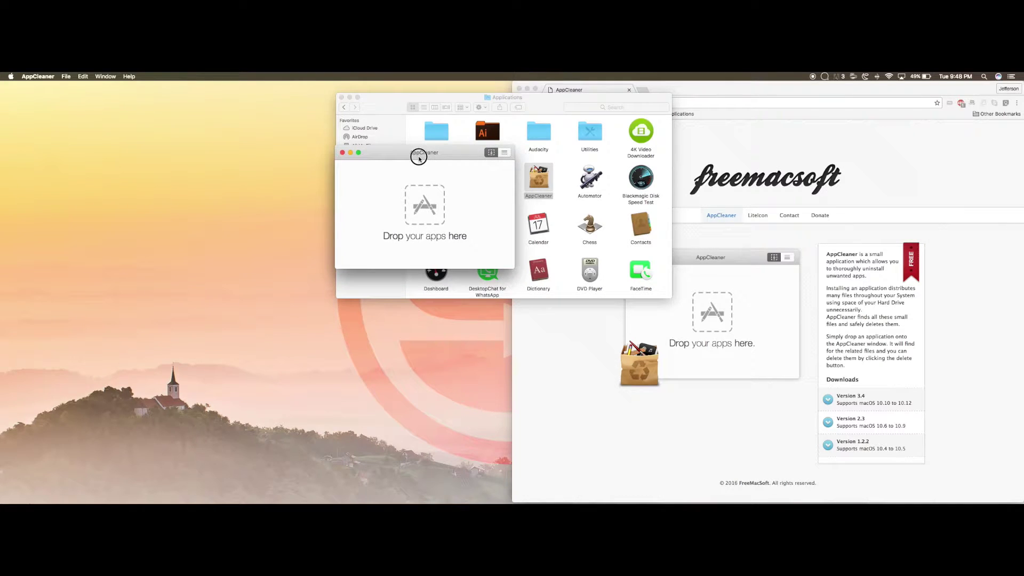
pyautogui.moveTo(584, 501)
pyautogui.moveTo(429, 164); pyautogui.dragTo(423, 326)
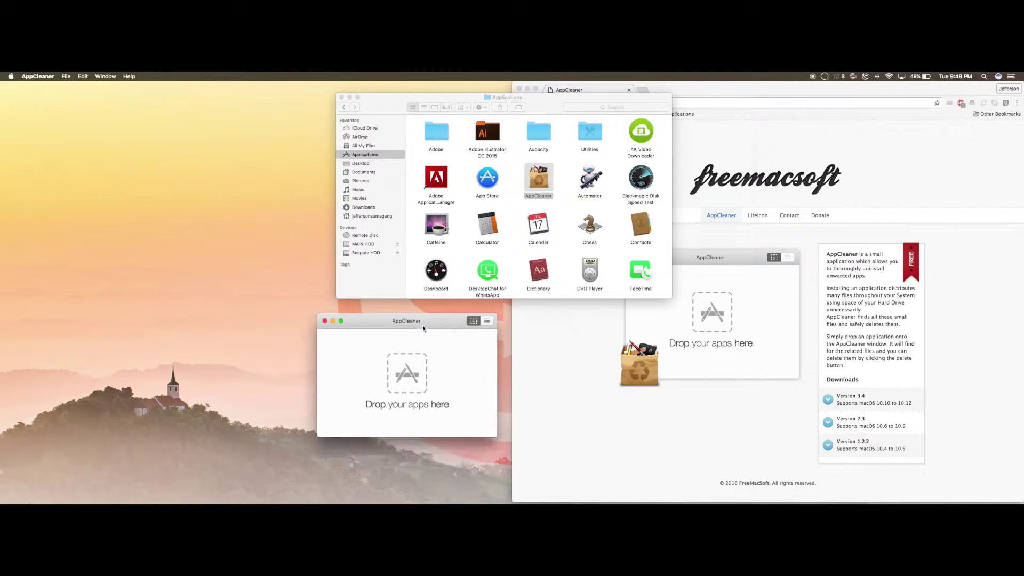
pyautogui.click(574, 257)
pyautogui.scroll(-5, 573, 257)
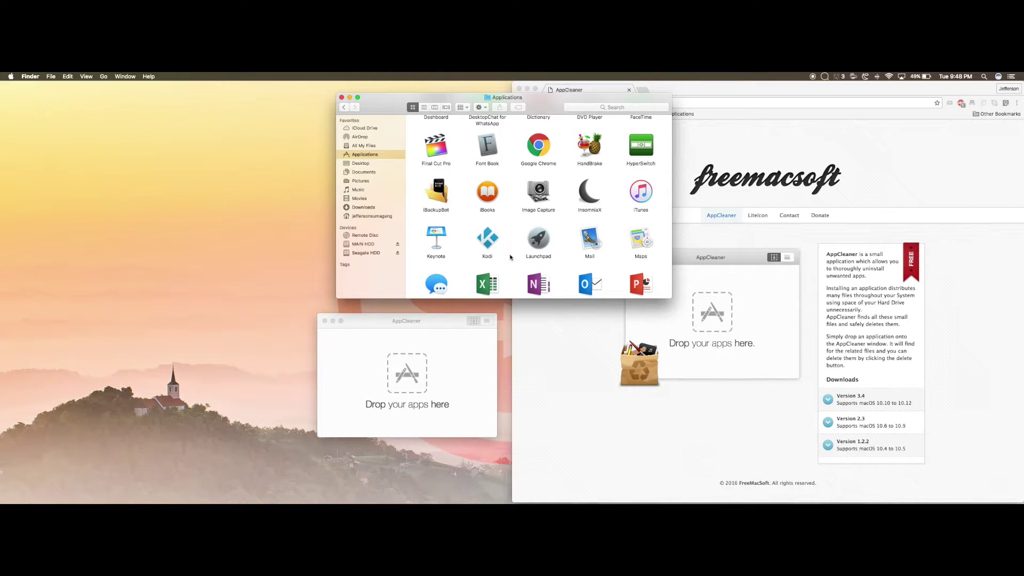
pyautogui.click(487, 246)
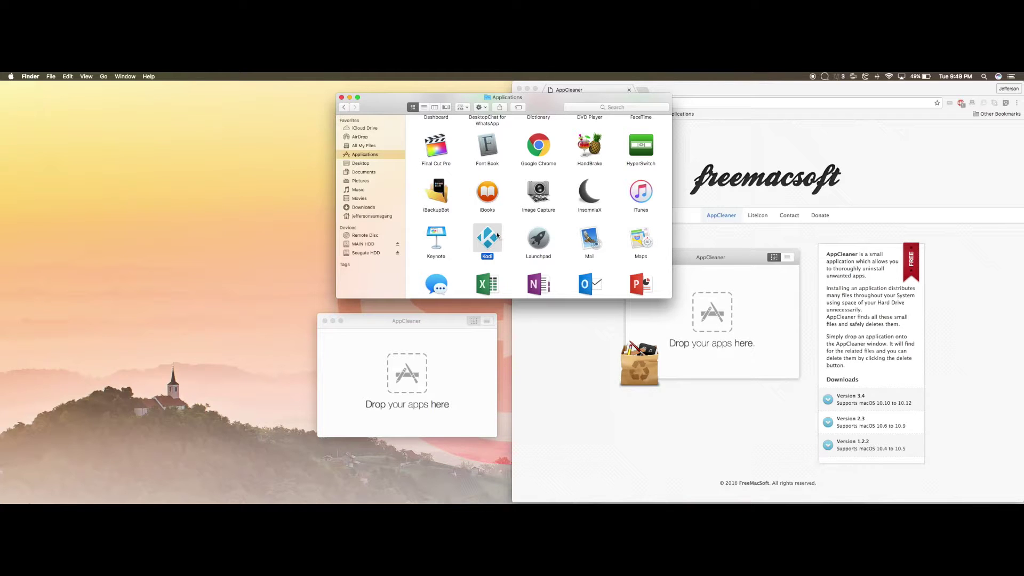
# Drop Kodi onto AppCleaner and move its found-files list over the Finder window
pyautogui.moveTo(495, 237); pyautogui.dragTo(446, 374)
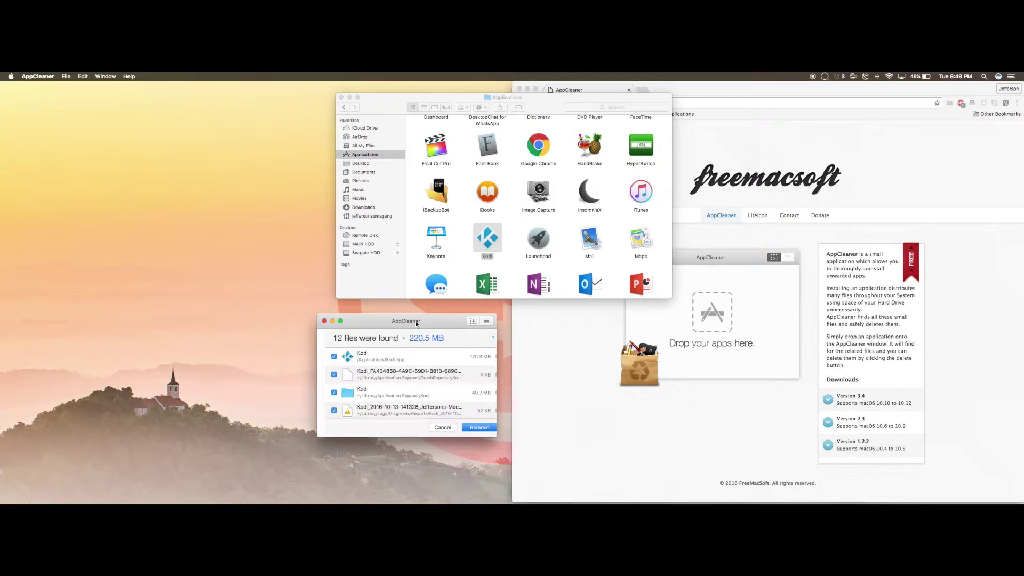
pyautogui.moveTo(416, 327); pyautogui.dragTo(503, 191)
pyautogui.scroll(-5, 477, 242)
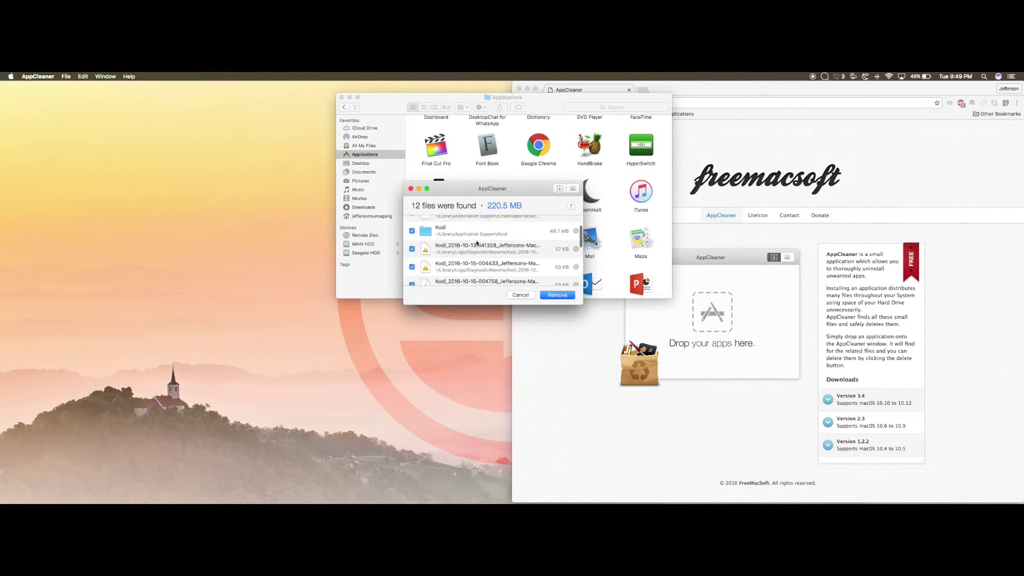
pyautogui.scroll(-3, 476, 243)
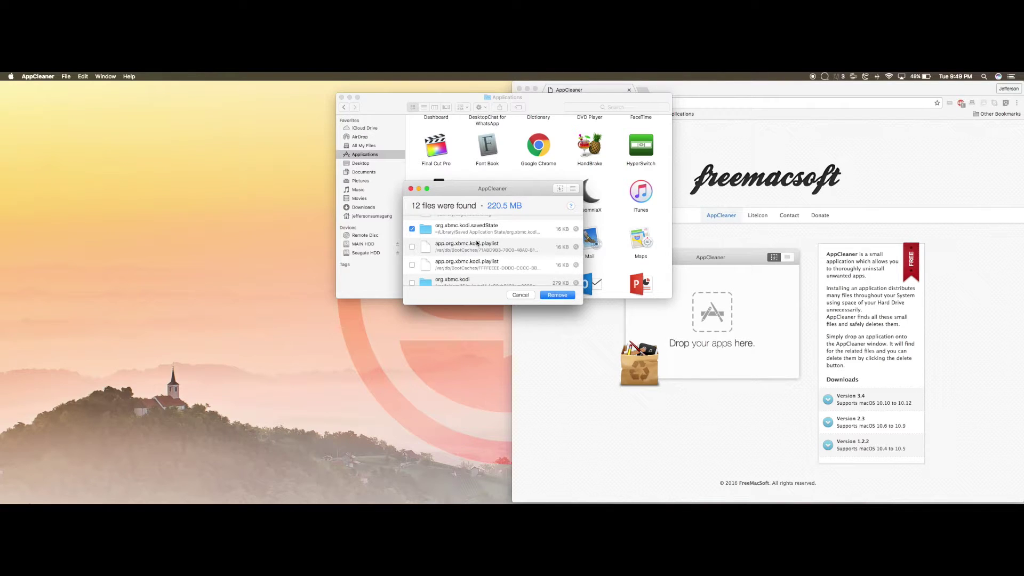
pyautogui.scroll(8, 477, 243)
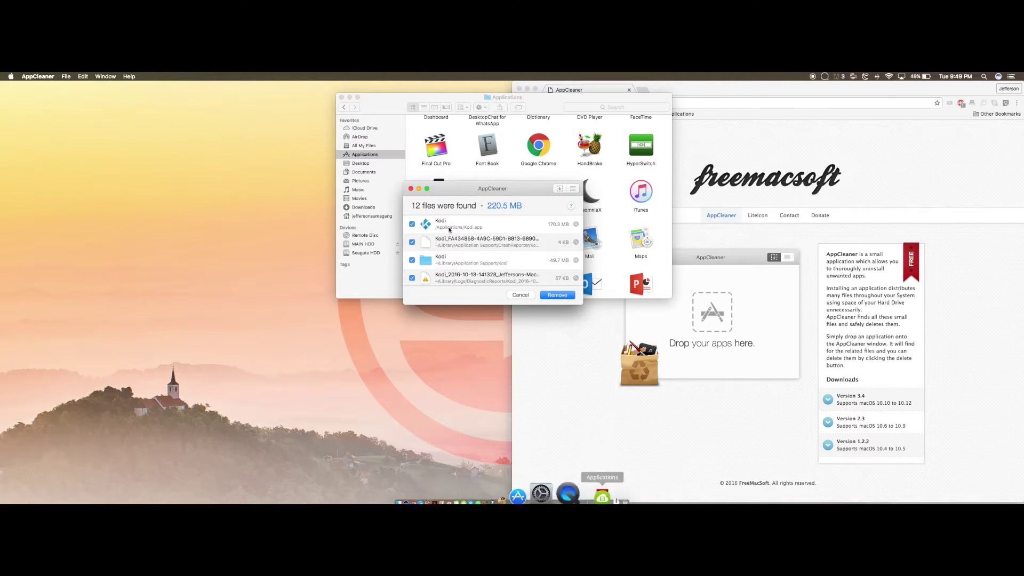
# Check all 12 Kodi files, including org.xbmc.kodi and both playlist caches, and remove them
pyautogui.click(411, 225)
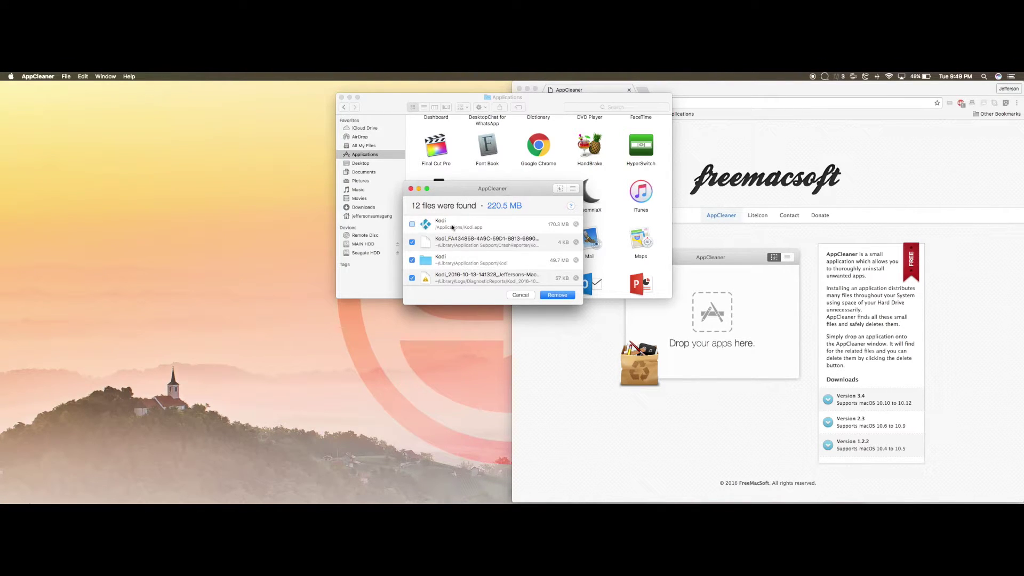
pyautogui.click(413, 226)
pyautogui.scroll(-1, 452, 245)
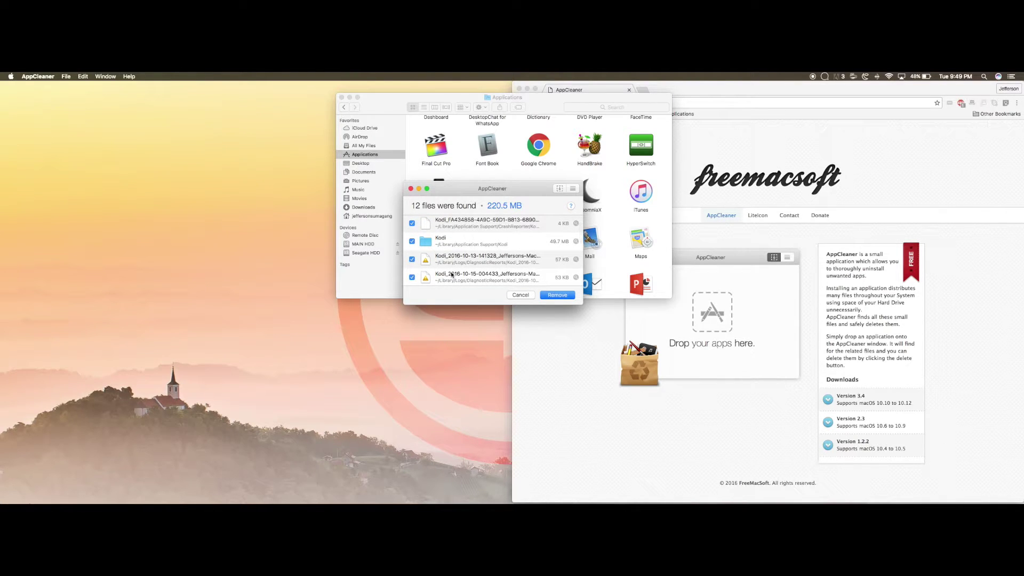
pyautogui.scroll(-6, 451, 275)
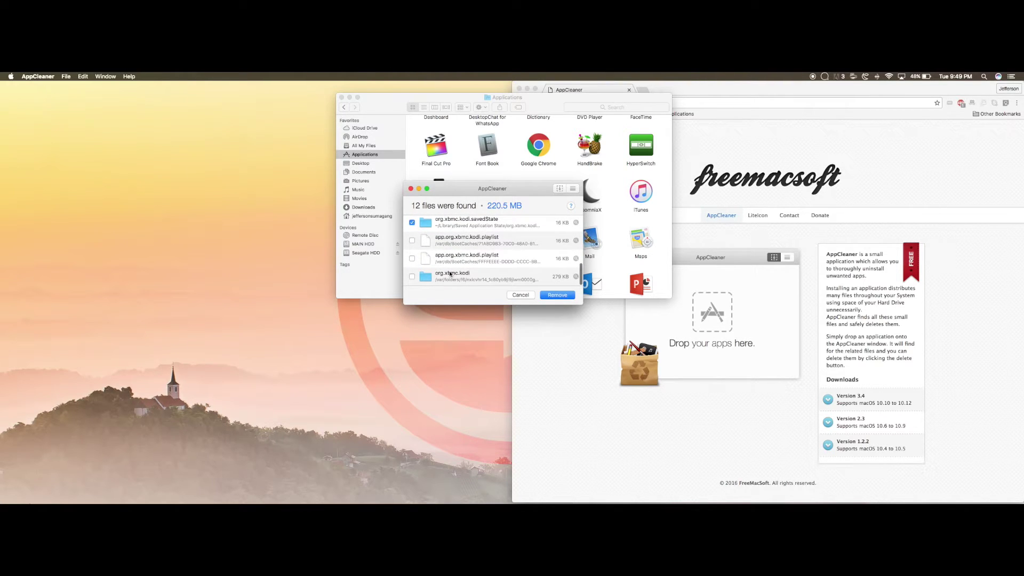
pyautogui.scroll(1, 483, 265)
pyautogui.scroll(-3, 483, 265)
pyautogui.click(411, 277)
pyautogui.click(413, 259)
pyautogui.click(414, 244)
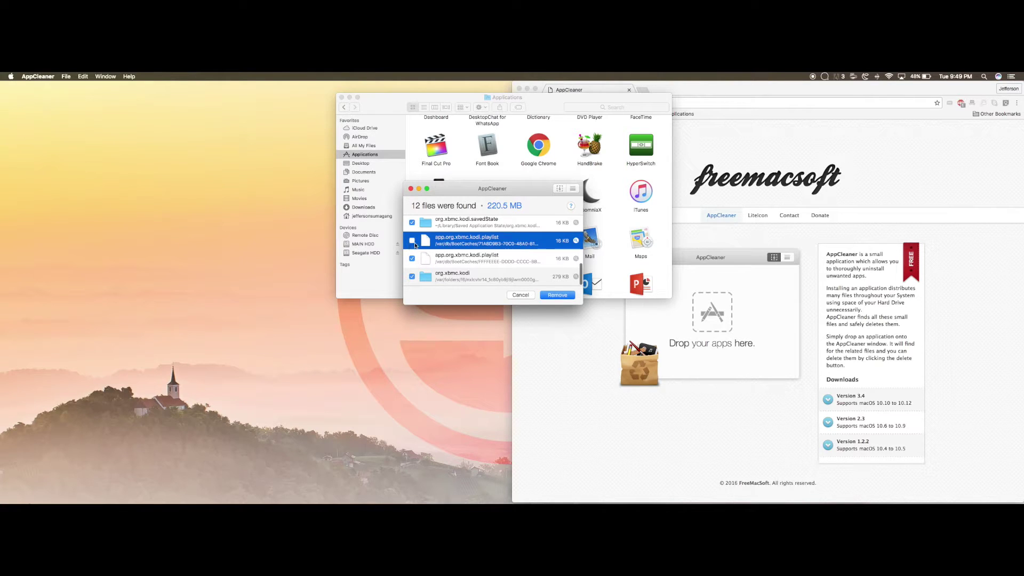
pyautogui.scroll(8, 483, 252)
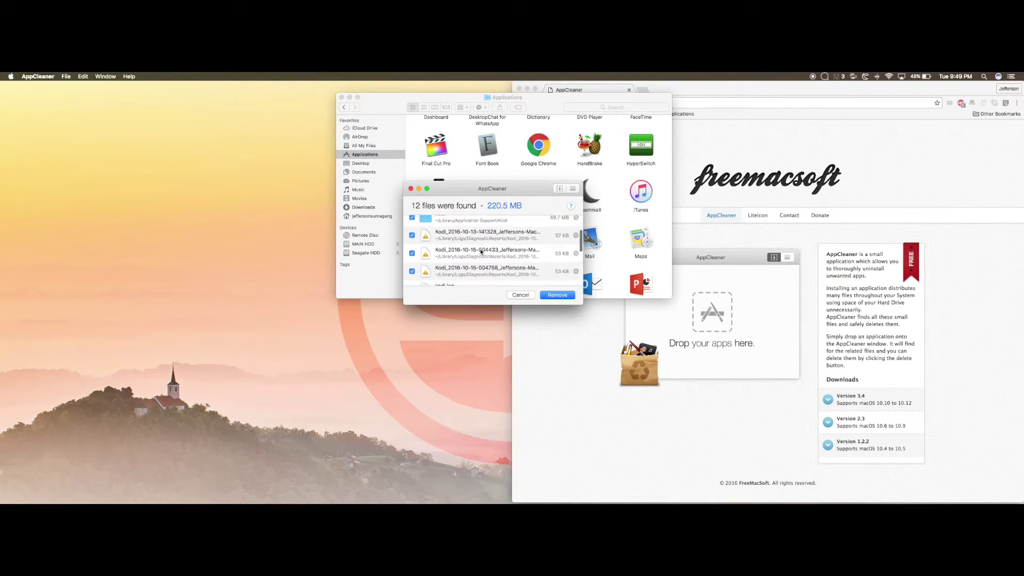
pyautogui.scroll(-8, 480, 252)
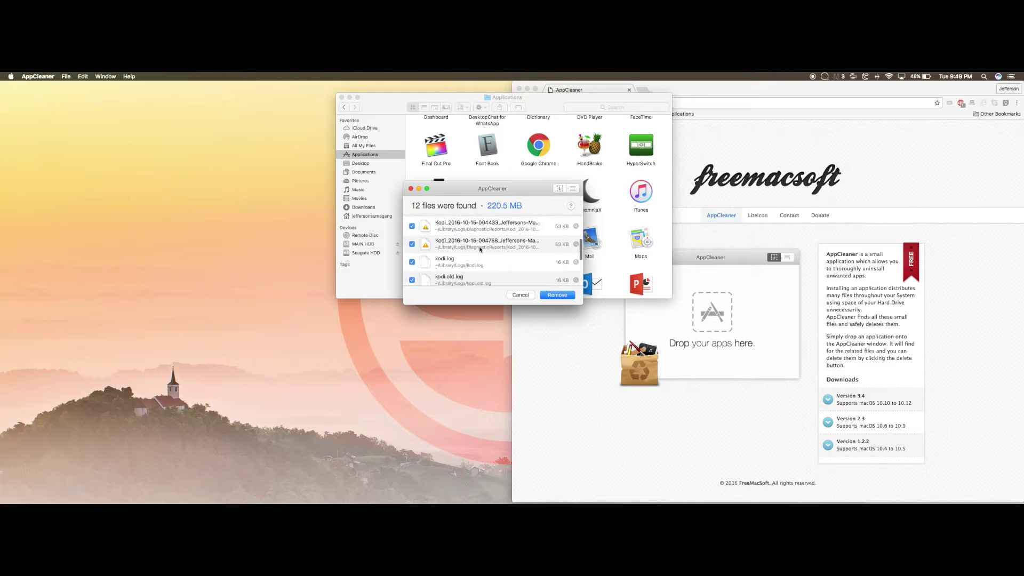
pyautogui.scroll(-2, 481, 249)
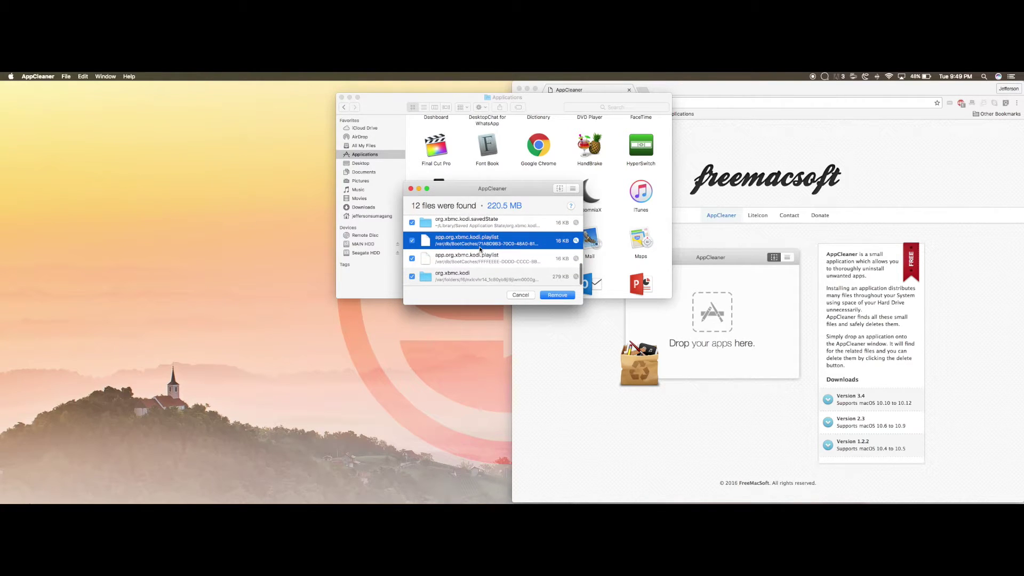
pyautogui.scroll(10, 480, 249)
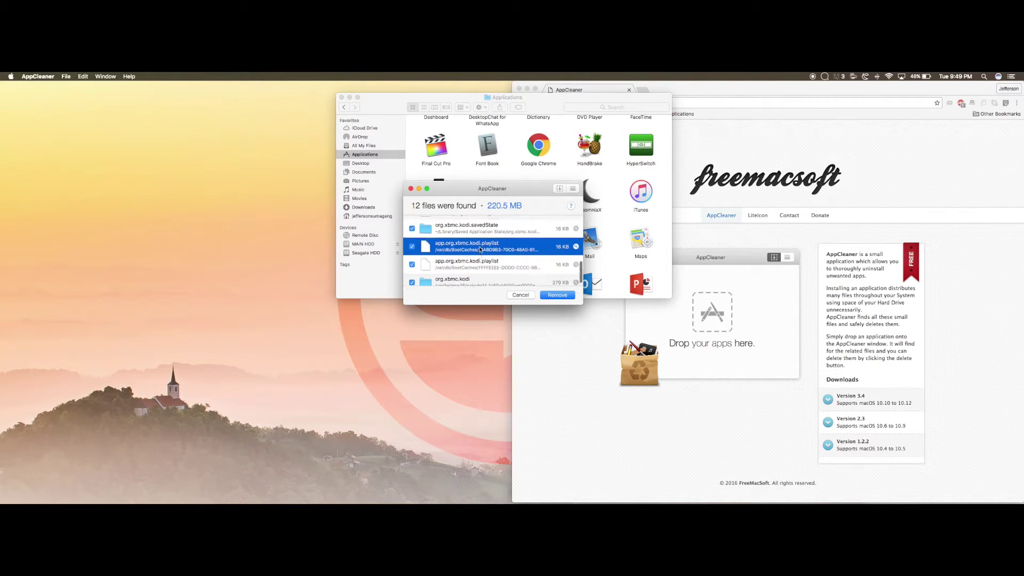
pyautogui.click(545, 295)
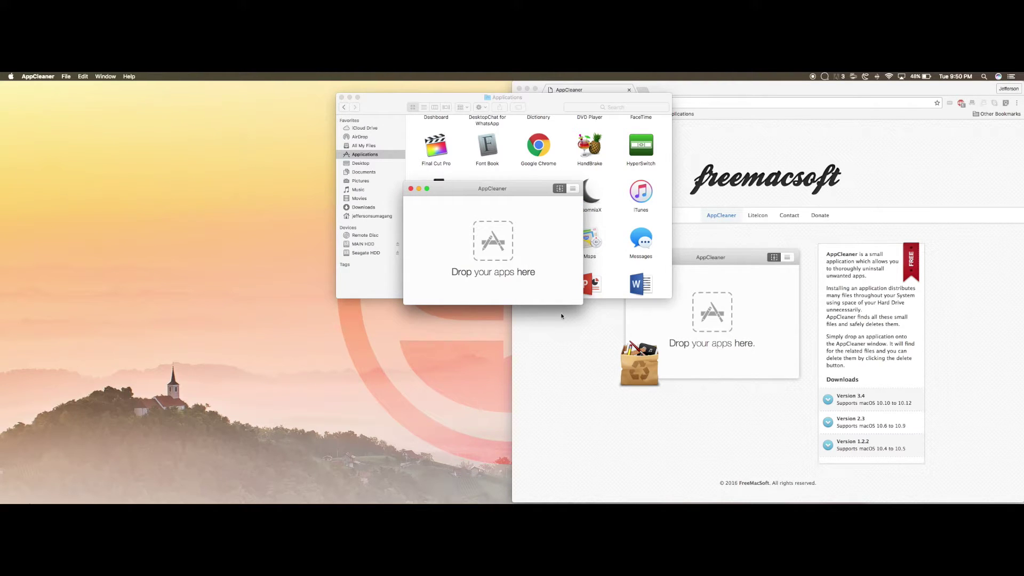
pyautogui.moveTo(584, 501)
# Quit AppCleaner and download the Kodi 16.1 Mac OS X installer from kodi.tv/download in a new tab
pyautogui.press('super+q')
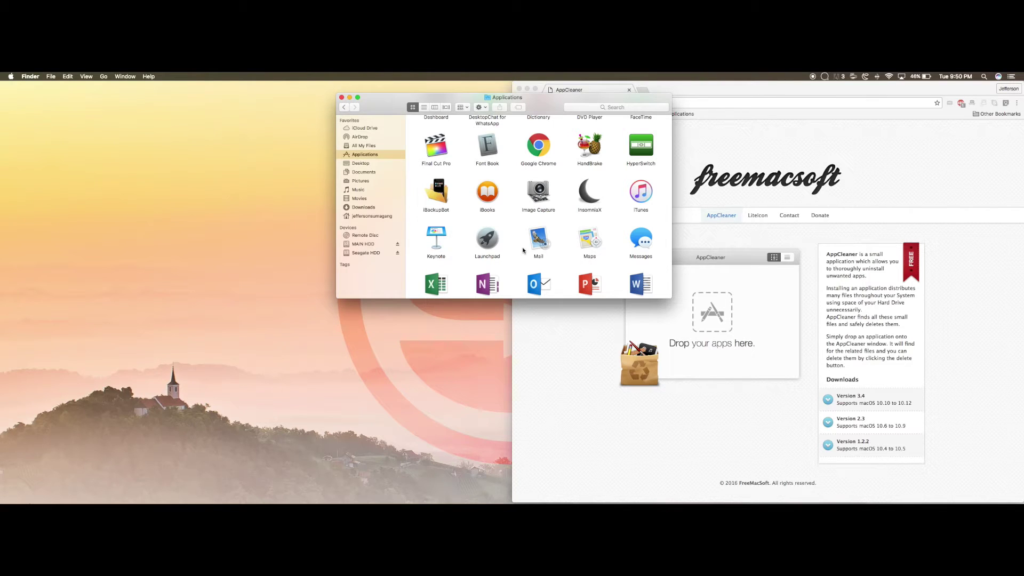
pyautogui.click(768, 151)
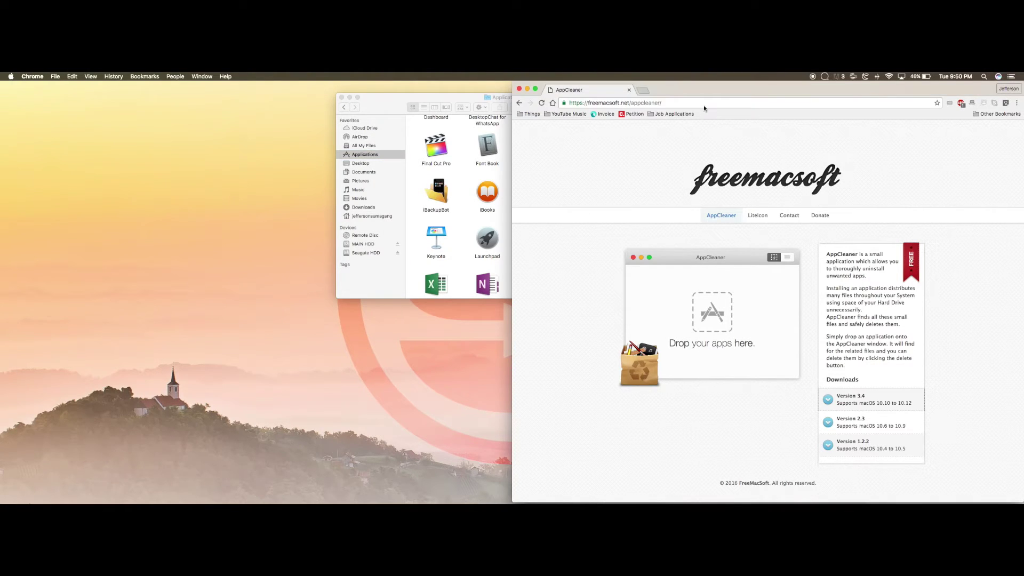
pyautogui.click(645, 89)
pyautogui.write('https://kodi.tv/download/')
pyautogui.press('Return')
pyautogui.scroll(-3, 527, 341)
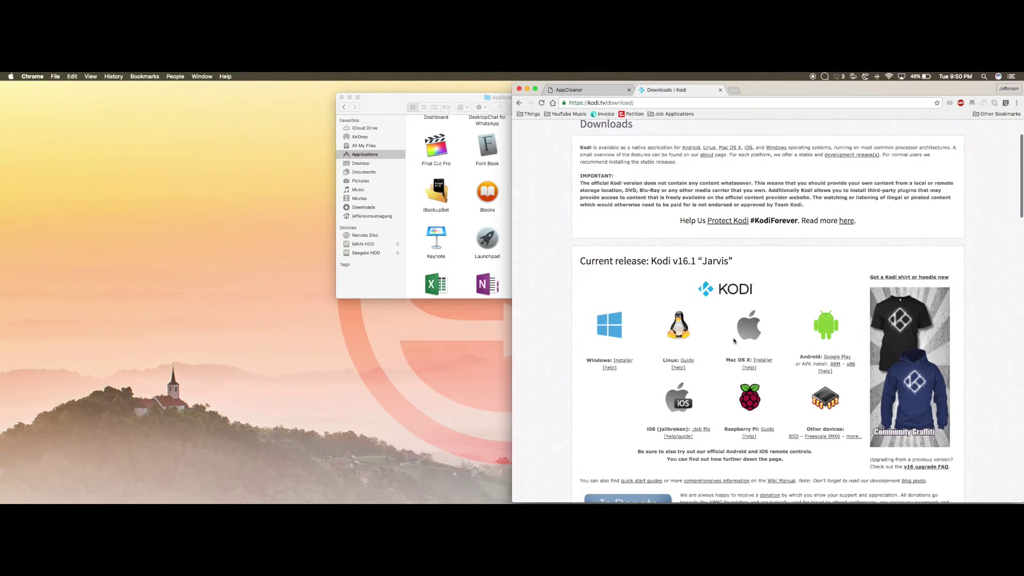
pyautogui.click(768, 362)
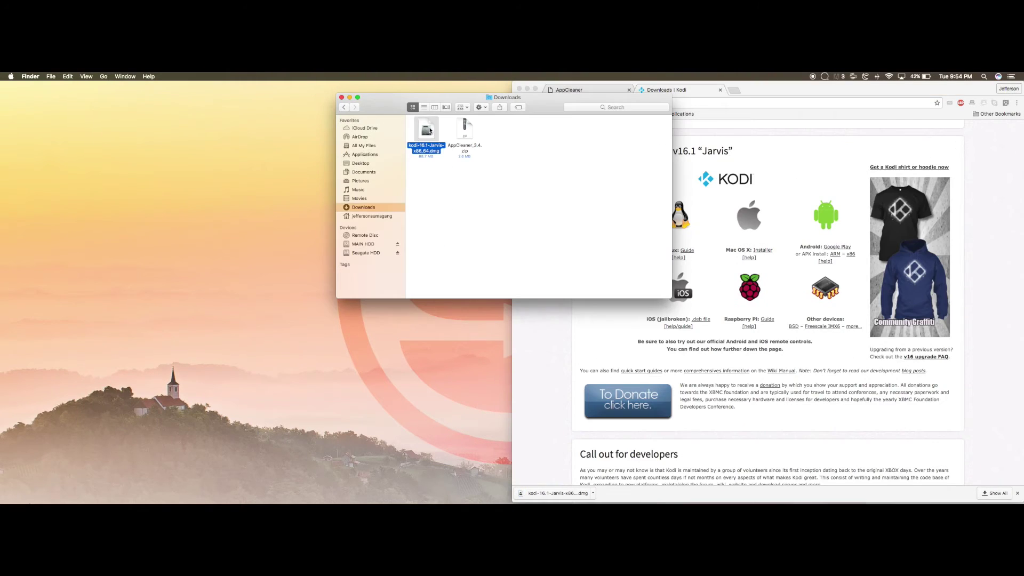
# Mount kodi-16.1-Jarvis-x86_64.dmg, copy Kodi into Applications, and launch it past the security warning
pyautogui.doubleClick(430, 129)
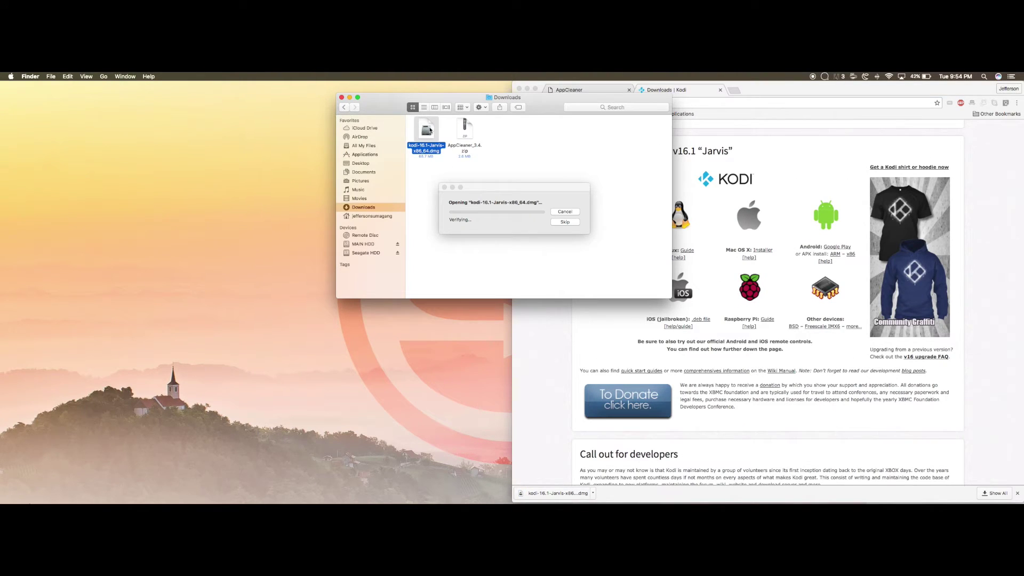
pyautogui.moveTo(107, 357); pyautogui.dragTo(231, 363)
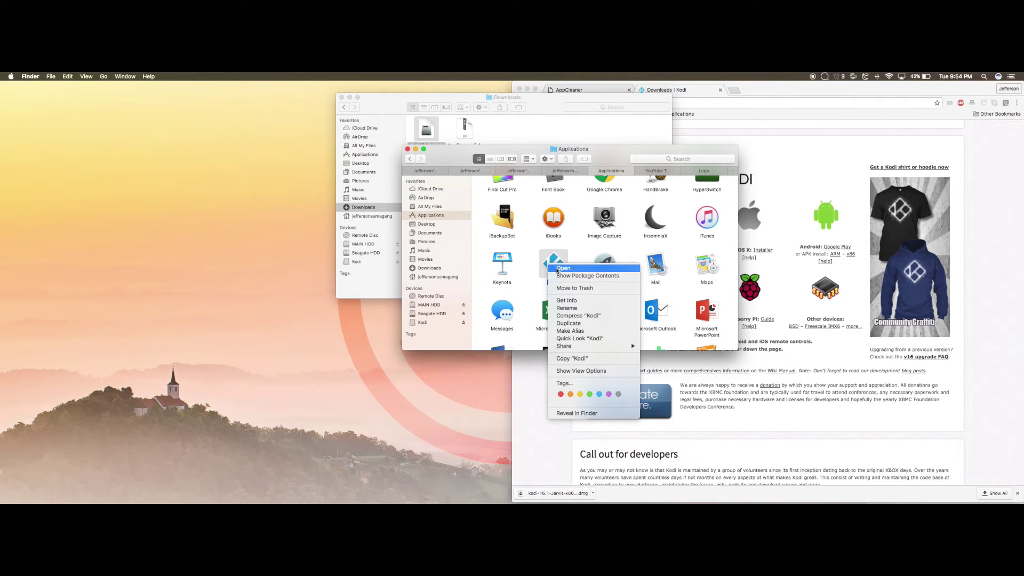
pyautogui.click(557, 268)
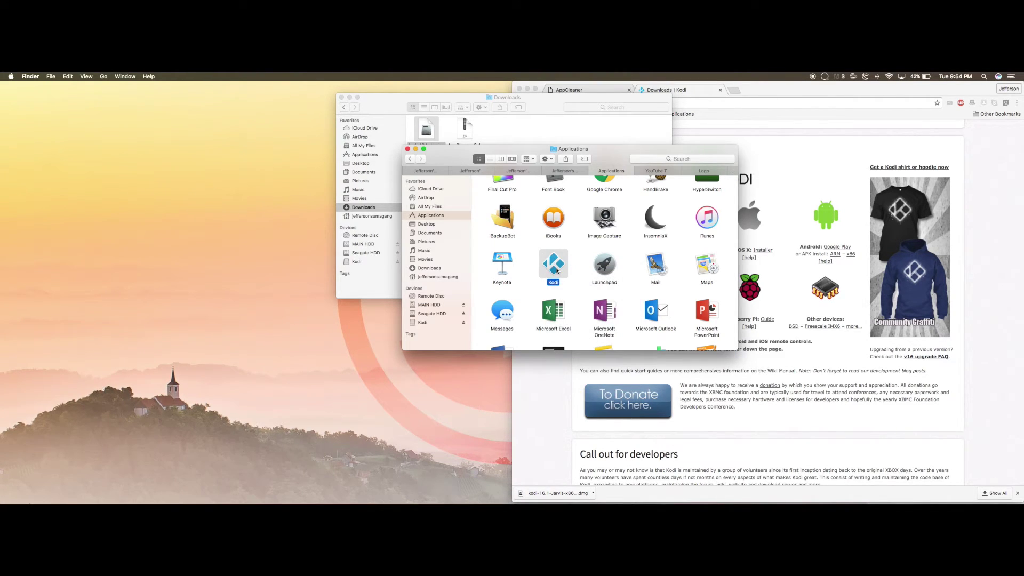
pyautogui.click(572, 229)
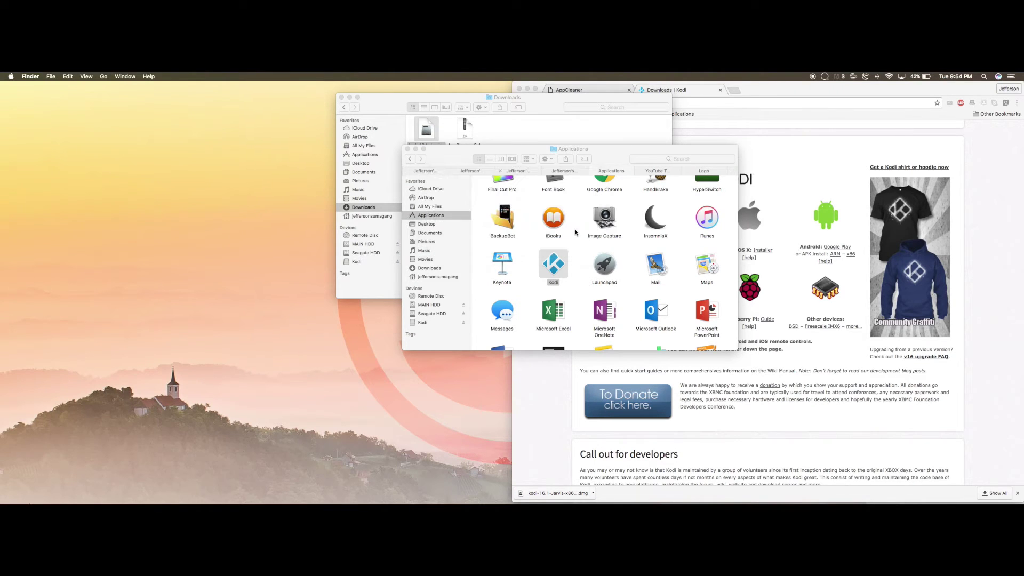